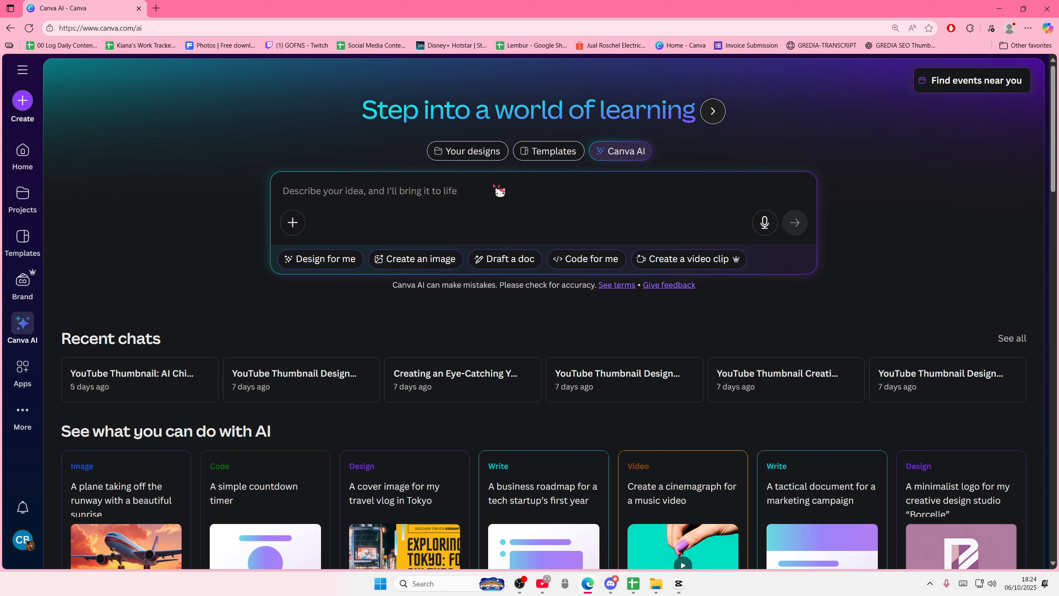
- Have the AI draft a Story-type doc from the prompt "write me a story on the importance of washing your hands"
{"action": "left_click", "coordinate": [506, 261]}
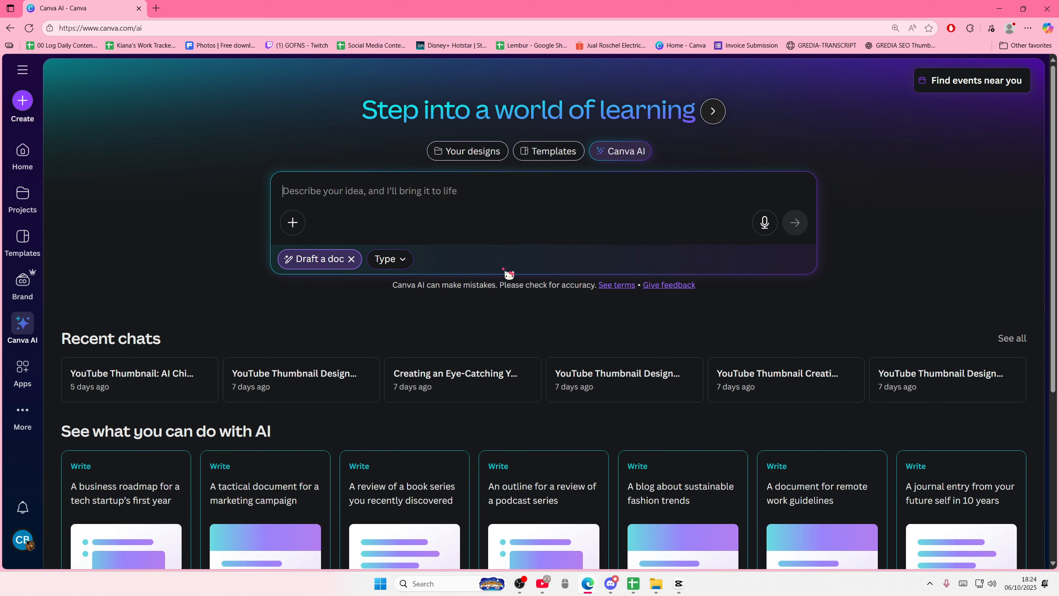
{"action": "left_click", "coordinate": [411, 261]}
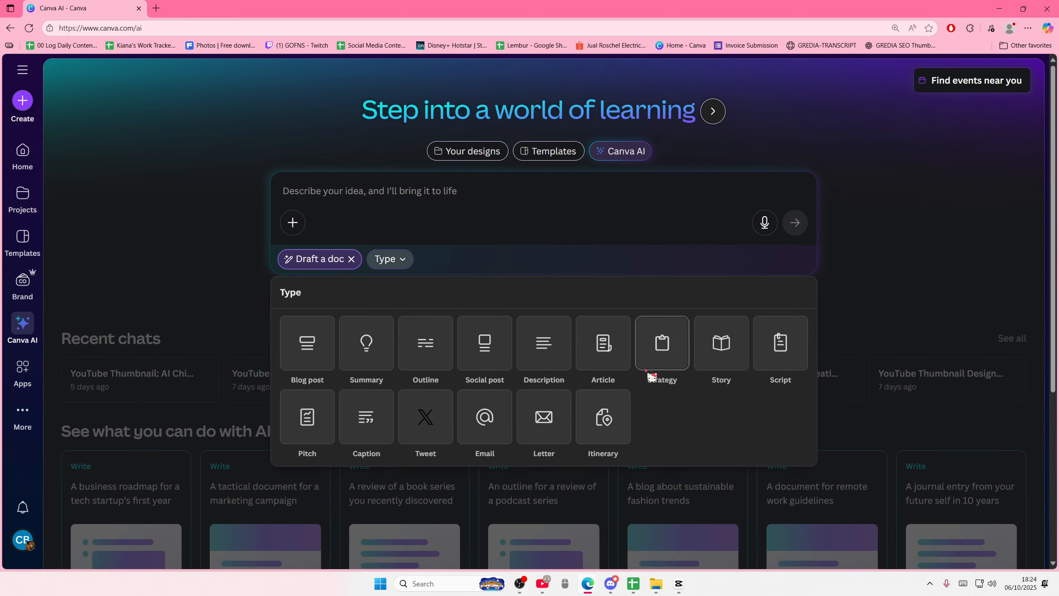
{"action": "left_click", "coordinate": [732, 363]}
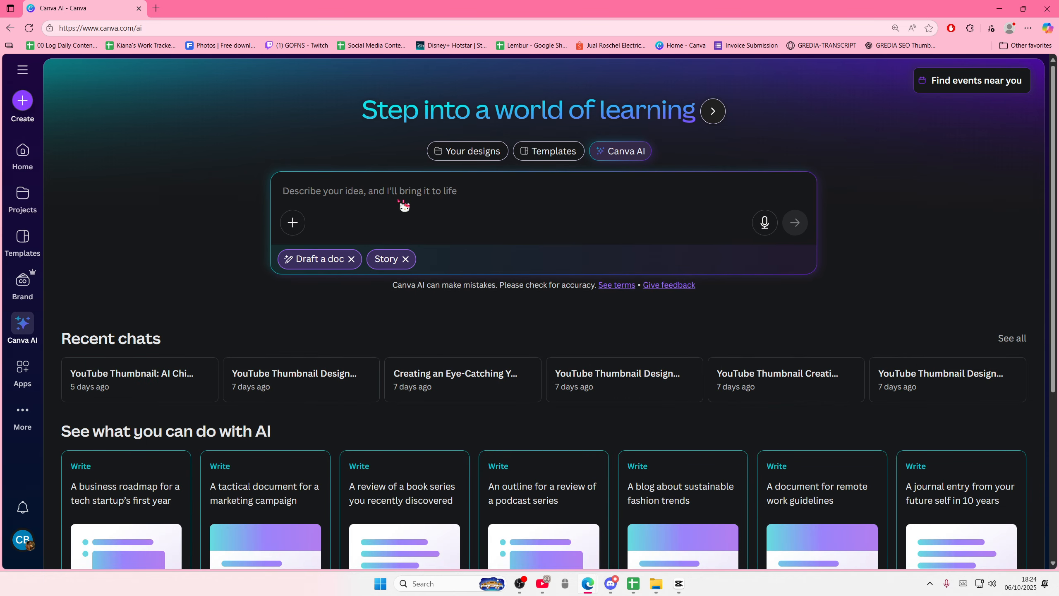
{"action": "type", "text": "wri"}
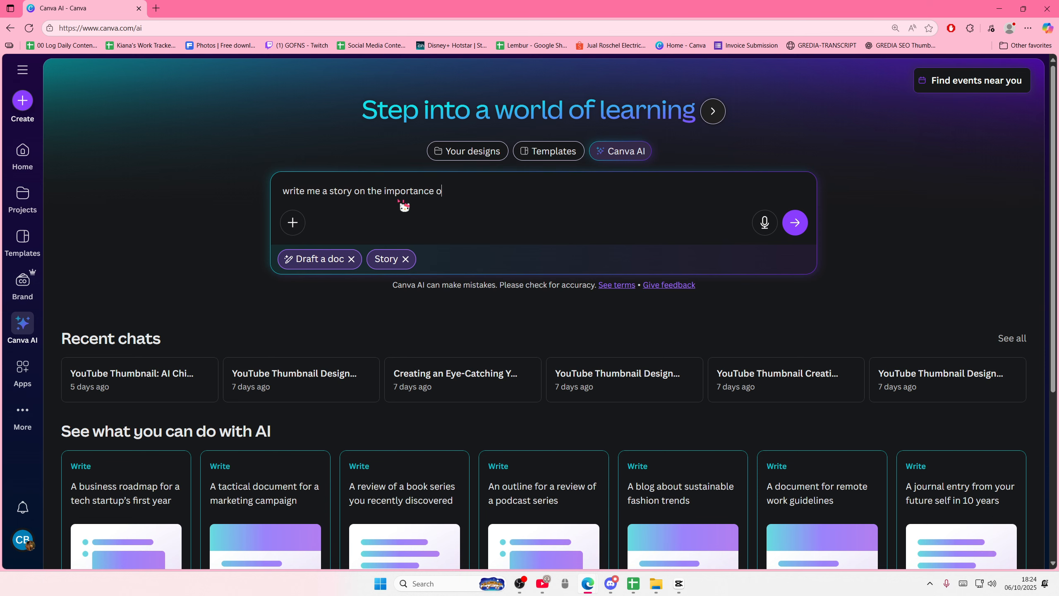
{"action": "type", "text": "handw"}
{"action": "key", "text": "Return"}
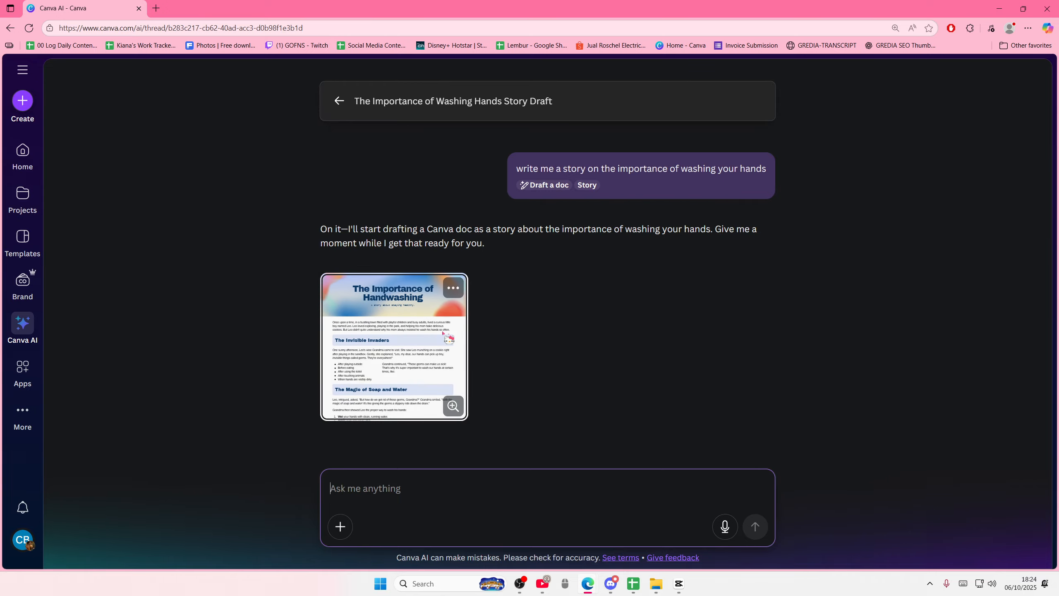
- Read through the generated handwashing story and return to the Canva AI start page
{"action": "left_click", "coordinate": [443, 333]}
{"action": "scroll", "coordinate": [498, 347], "scroll_direction": "down", "scroll_amount": 7}
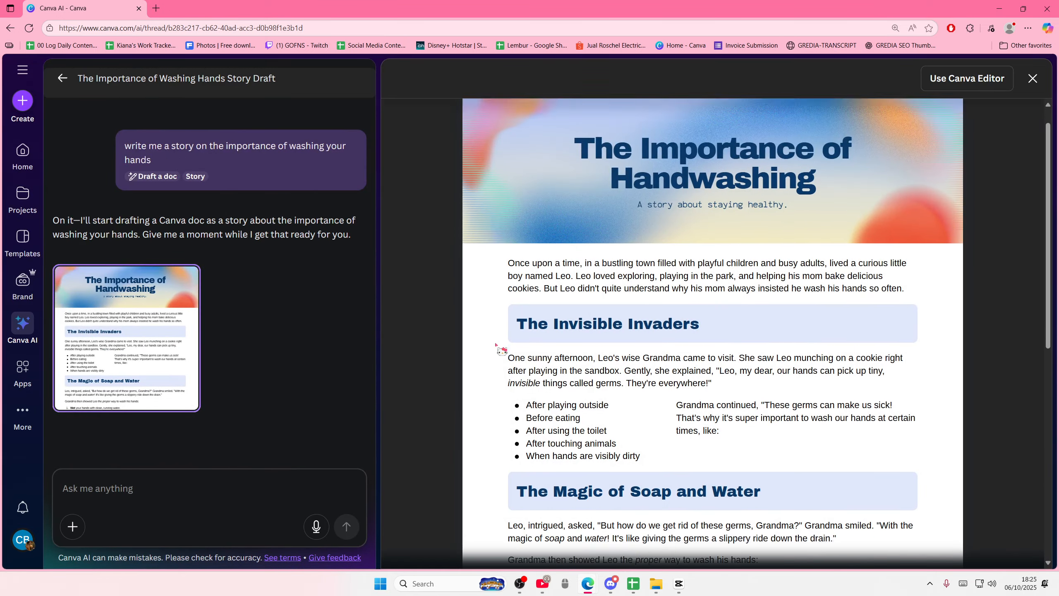
{"action": "scroll", "coordinate": [501, 350], "scroll_direction": "down", "scroll_amount": 4}
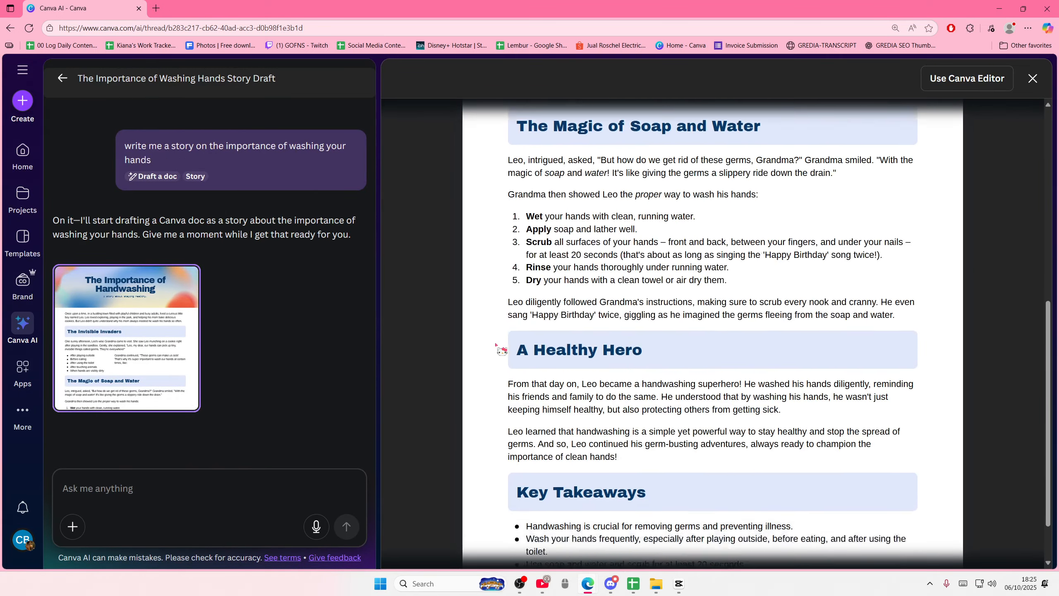
{"action": "scroll", "coordinate": [500, 348], "scroll_direction": "up", "scroll_amount": 11}
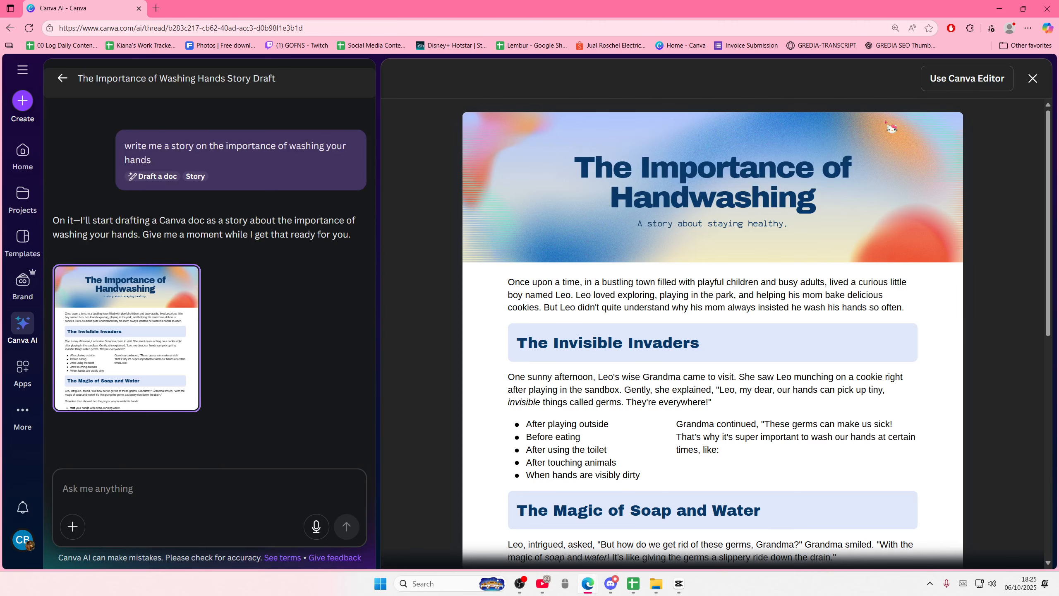
{"action": "left_click", "coordinate": [1033, 79]}
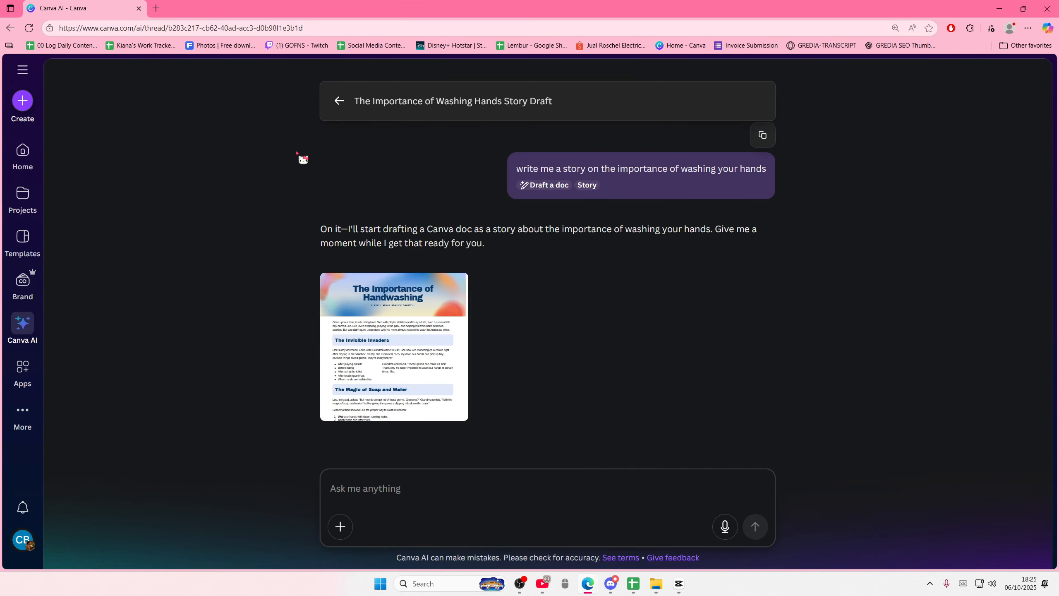
{"action": "left_click", "coordinate": [339, 101]}
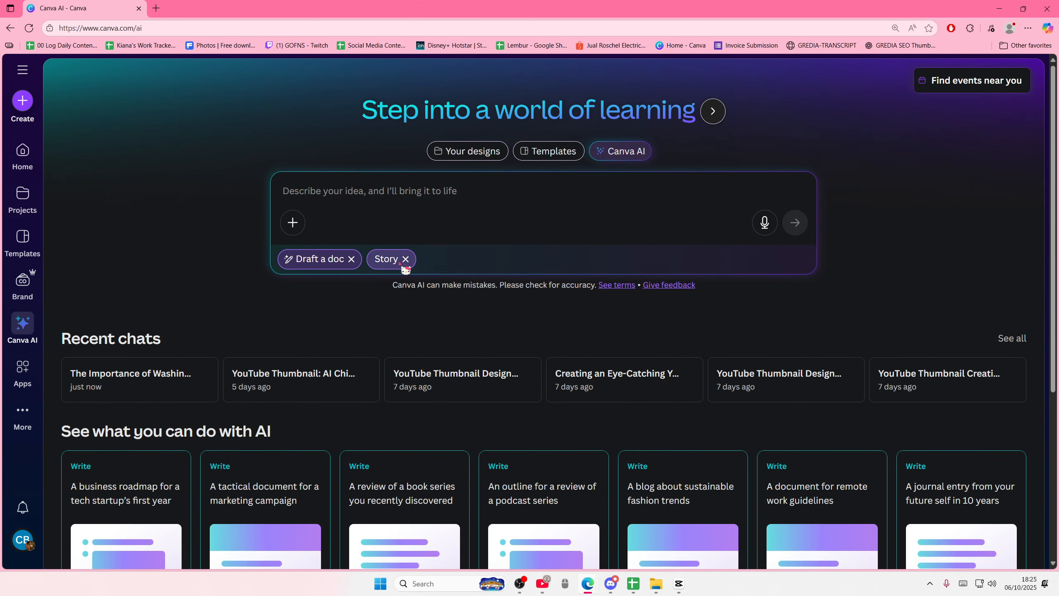
- Replace the Draft a doc and Story options with a Design for me request for a presentation
{"action": "left_click", "coordinate": [405, 259]}
{"action": "left_click", "coordinate": [351, 259]}
{"action": "left_click", "coordinate": [340, 261]}
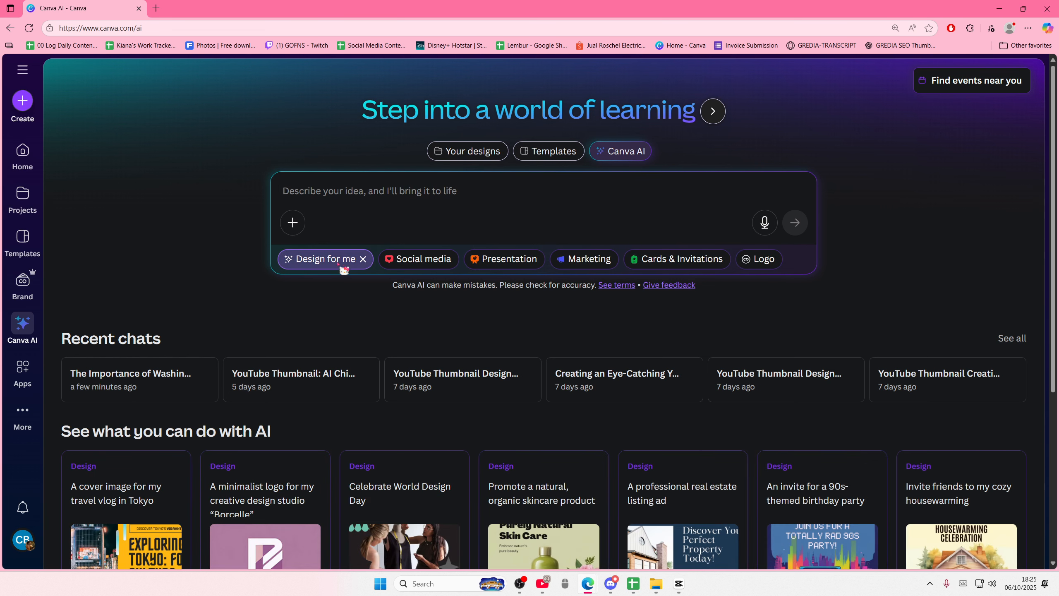
{"action": "left_click", "coordinate": [498, 261]}
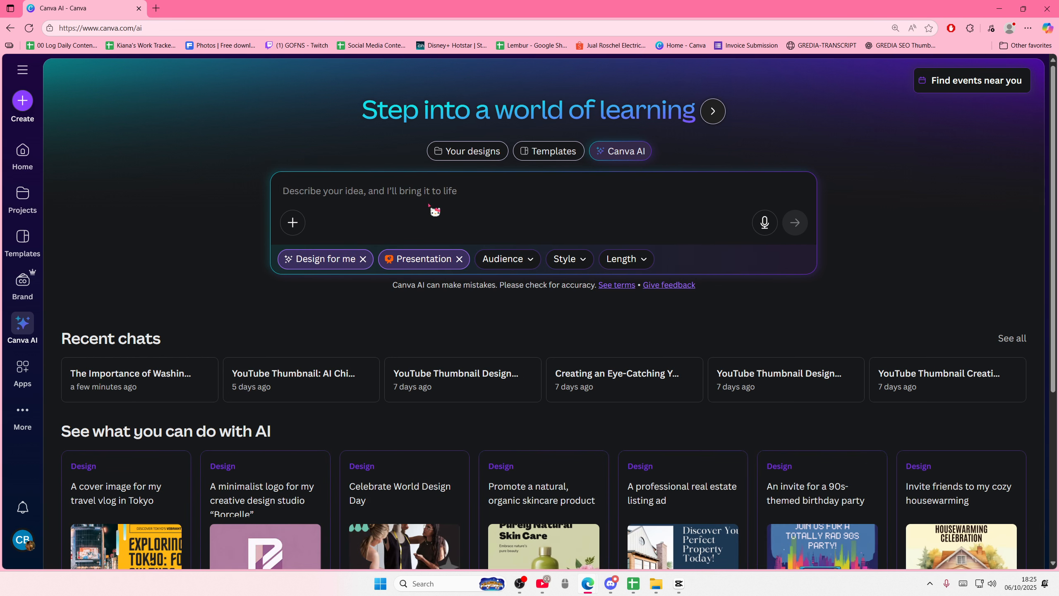
- Set the presentation's audience to Educational, its style to Playful and its length to Short and sharp
{"action": "left_click", "coordinate": [506, 261]}
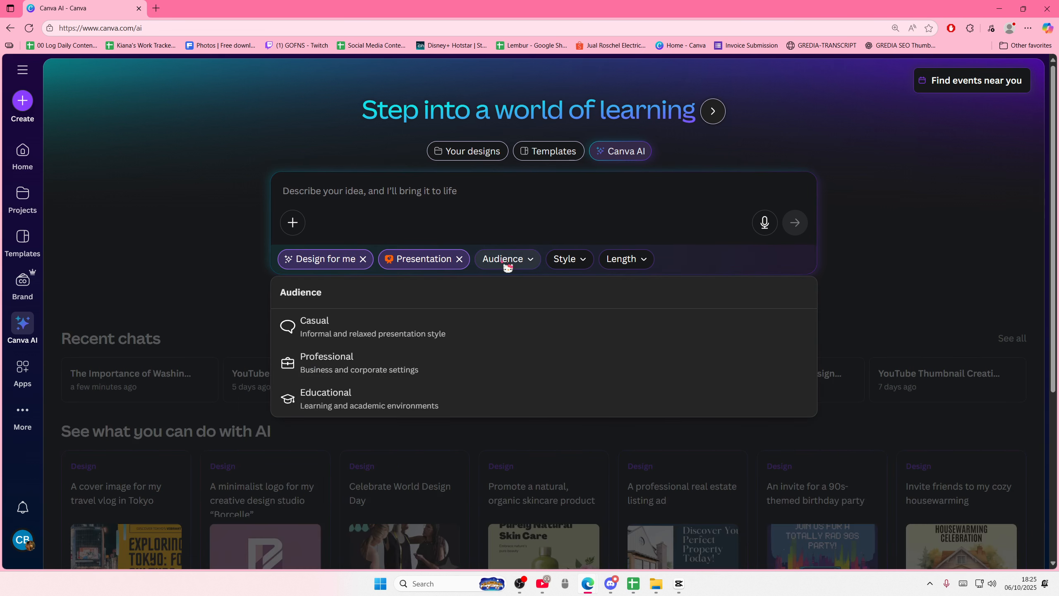
{"action": "left_click", "coordinate": [453, 392]}
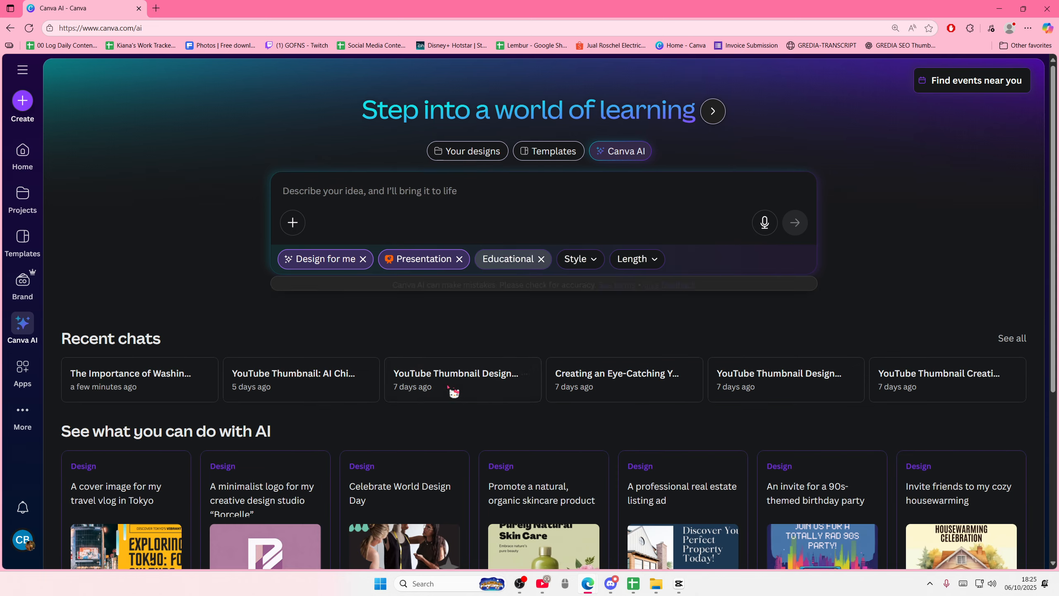
{"action": "left_click", "coordinate": [582, 262]}
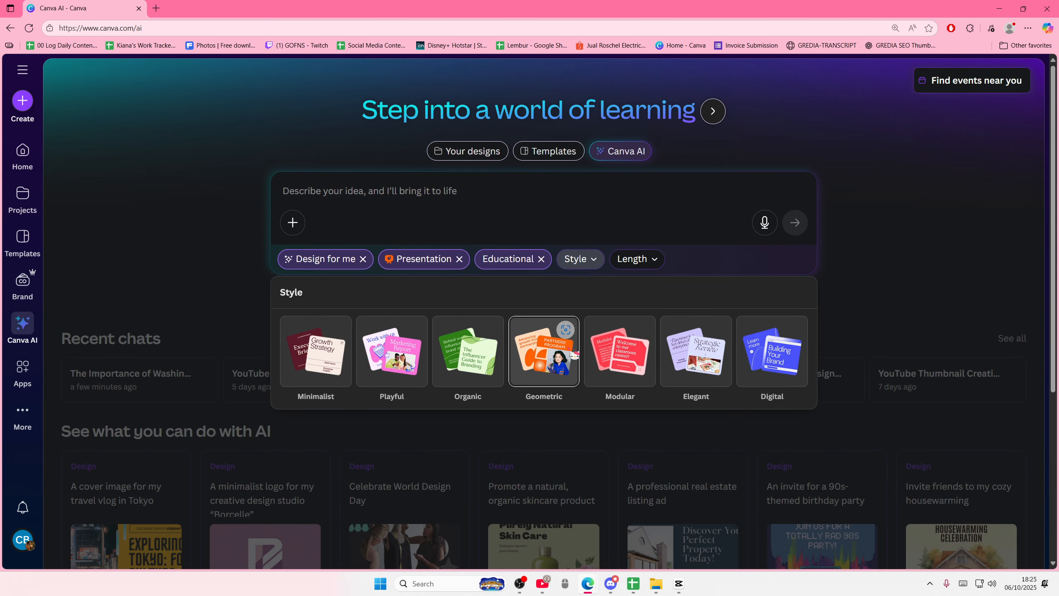
{"action": "left_click", "coordinate": [390, 358]}
{"action": "left_click", "coordinate": [641, 261]}
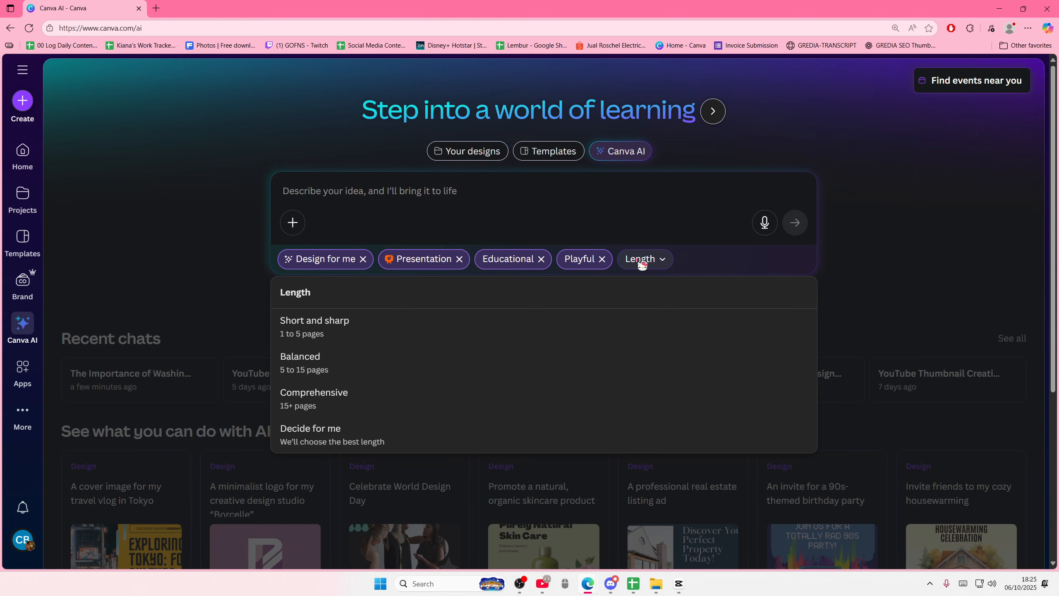
{"action": "left_click", "coordinate": [605, 329]}
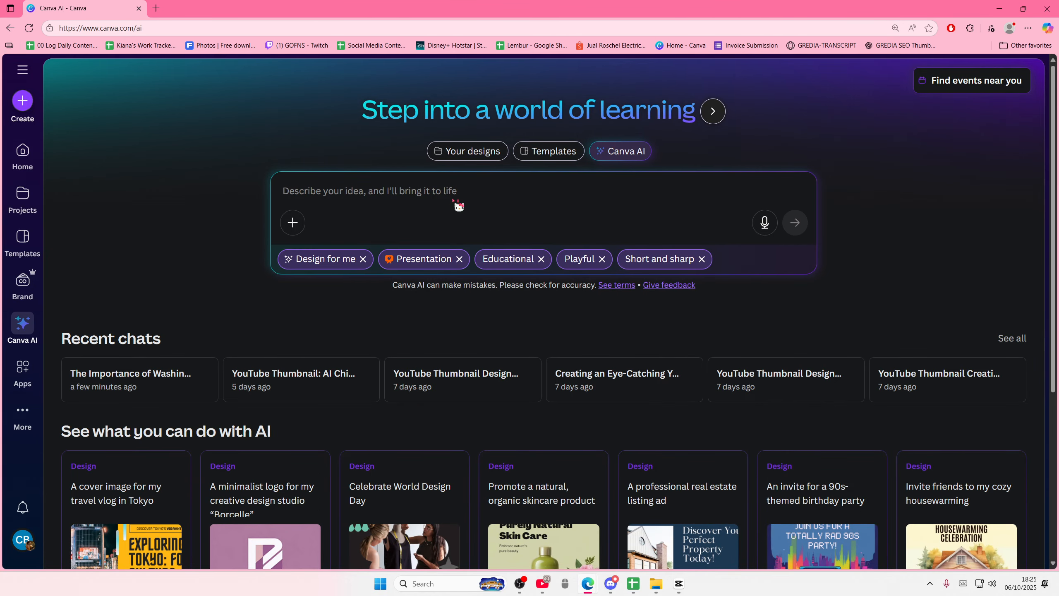
- Submit the presentation request with the prompt "the importance of recycling"
{"action": "type", "text": "the i"}
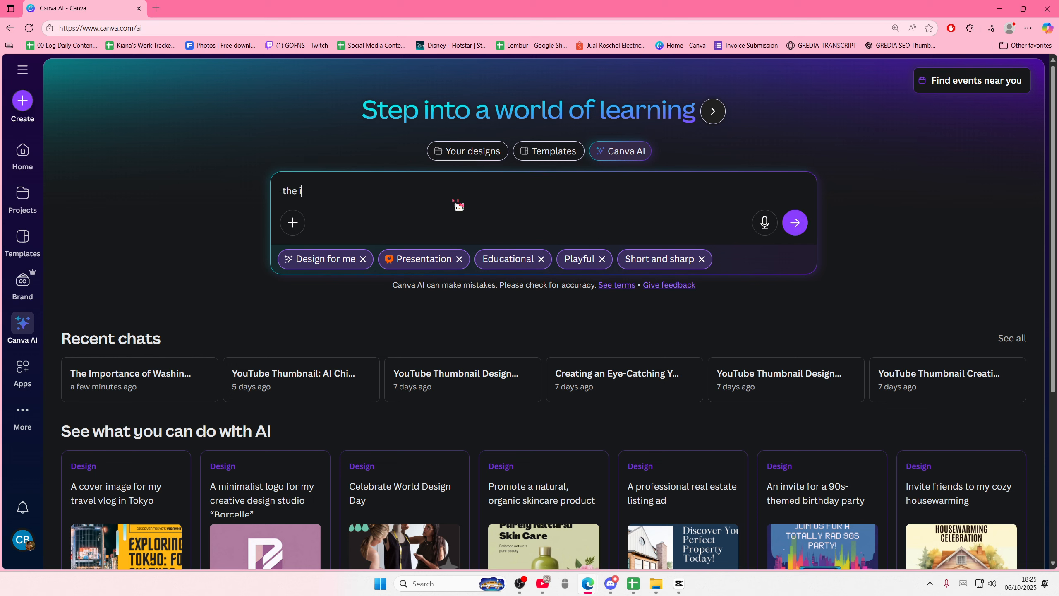
{"action": "type", "text": "mportance of recycling"}
{"action": "key", "text": "Return"}
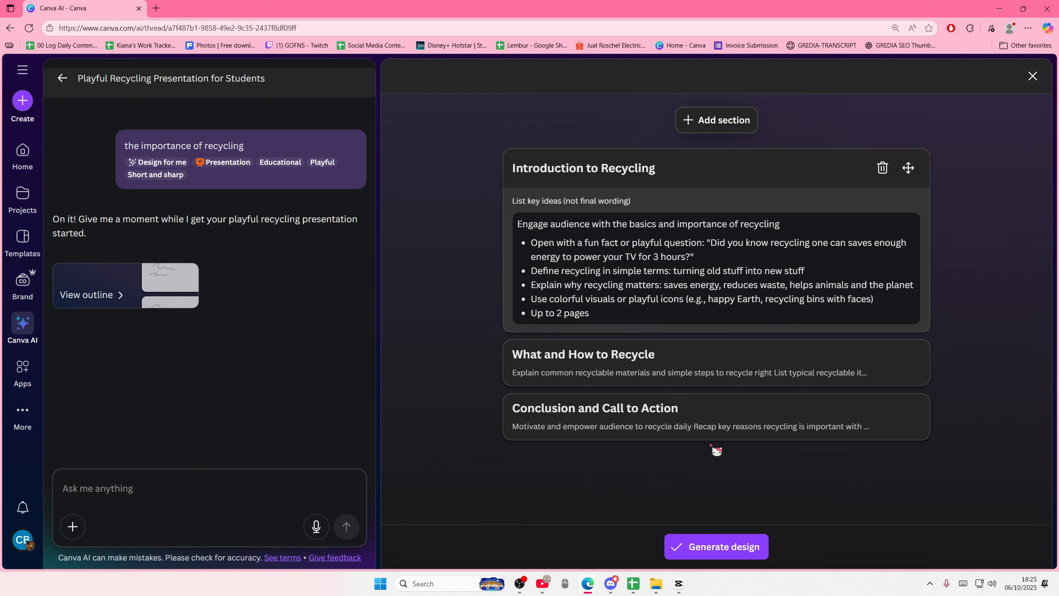
- Look over the key ideas of the Introduction to Recycling section and generate the design from the outline
{"action": "left_click", "coordinate": [672, 275]}
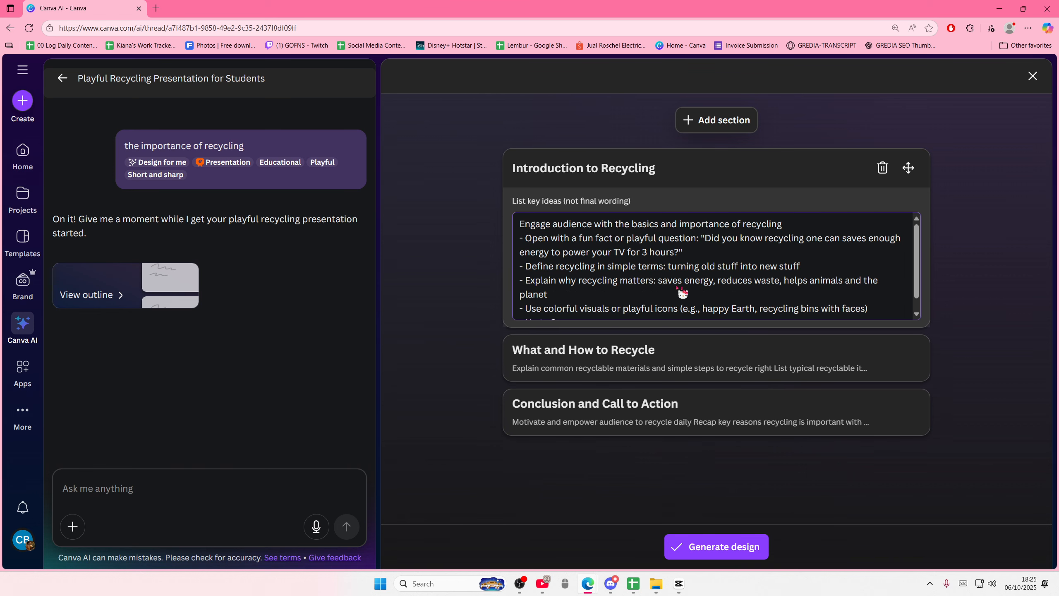
{"action": "scroll", "coordinate": [682, 292], "scroll_direction": "down", "scroll_amount": 1}
{"action": "left_click", "coordinate": [734, 546]}
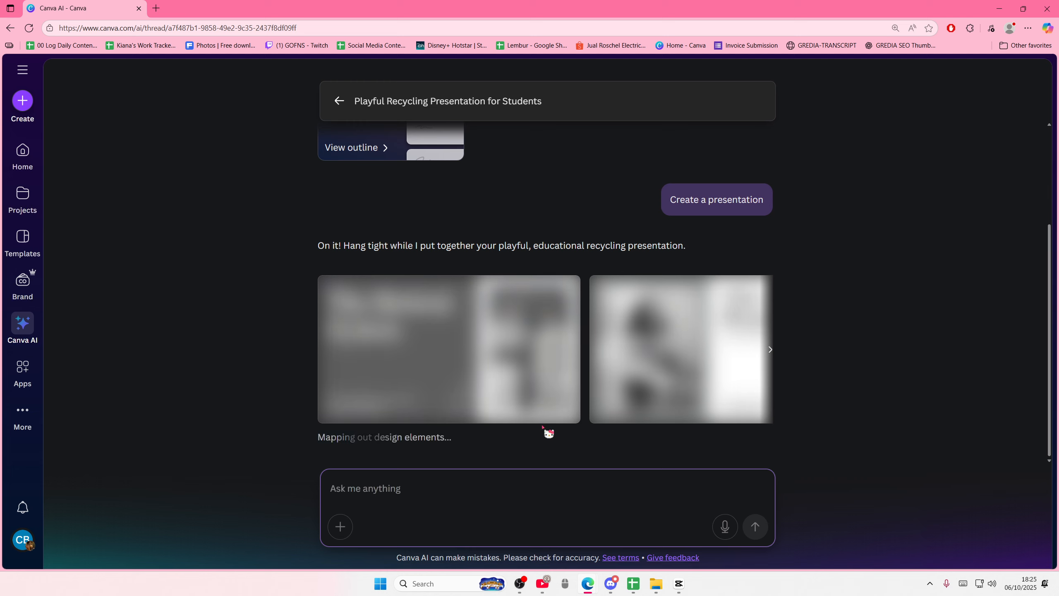
- Browse the generated recycling presentations and open the green "Recycling Made Easy" design in the Canva editor
{"action": "left_click", "coordinate": [770, 350]}
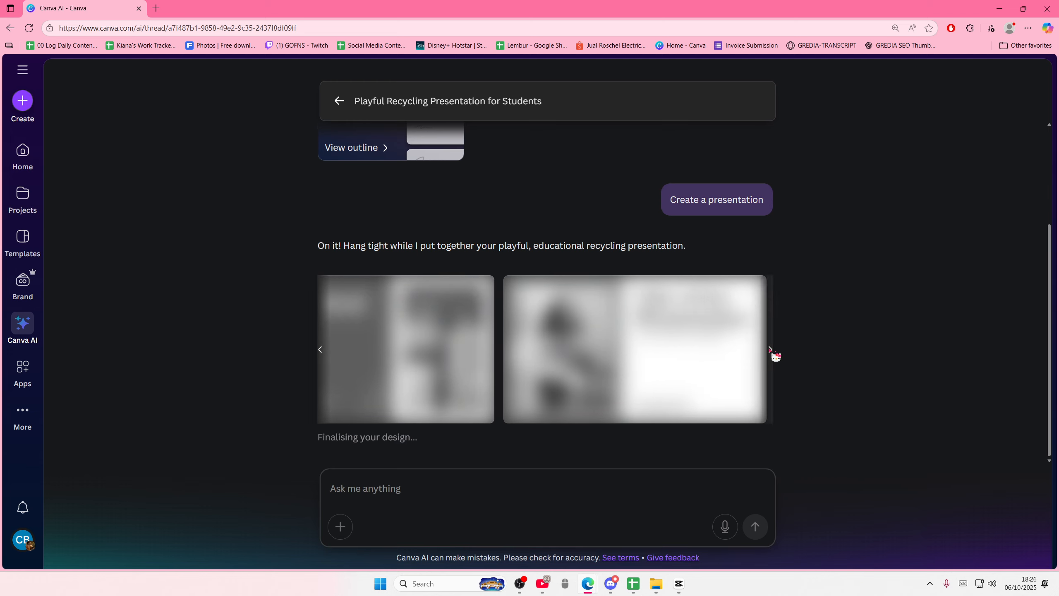
{"action": "left_click", "coordinate": [320, 350]}
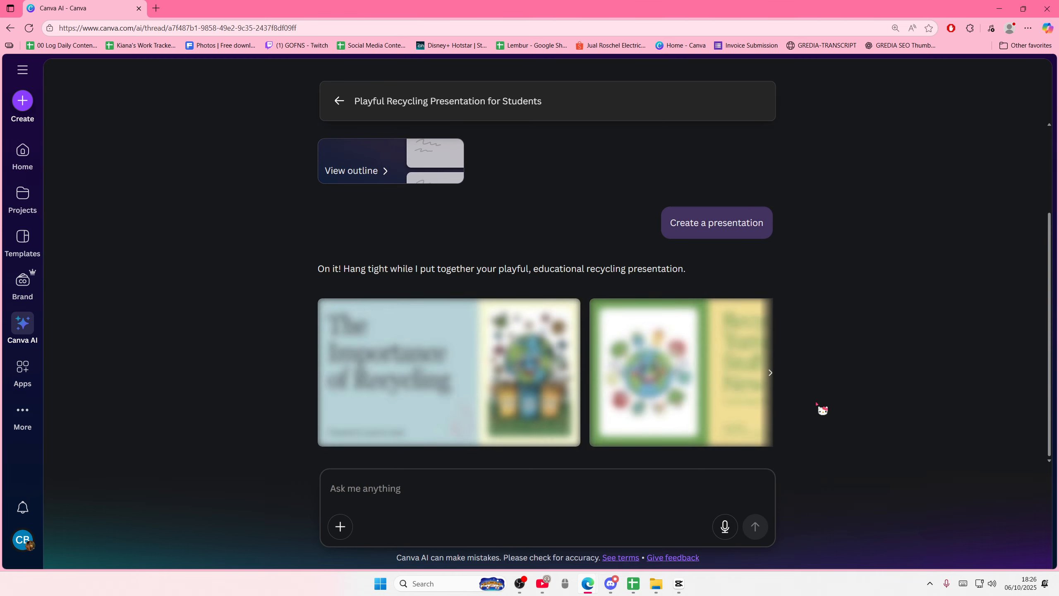
{"action": "left_click", "coordinate": [771, 372]}
{"action": "left_click", "coordinate": [770, 372]}
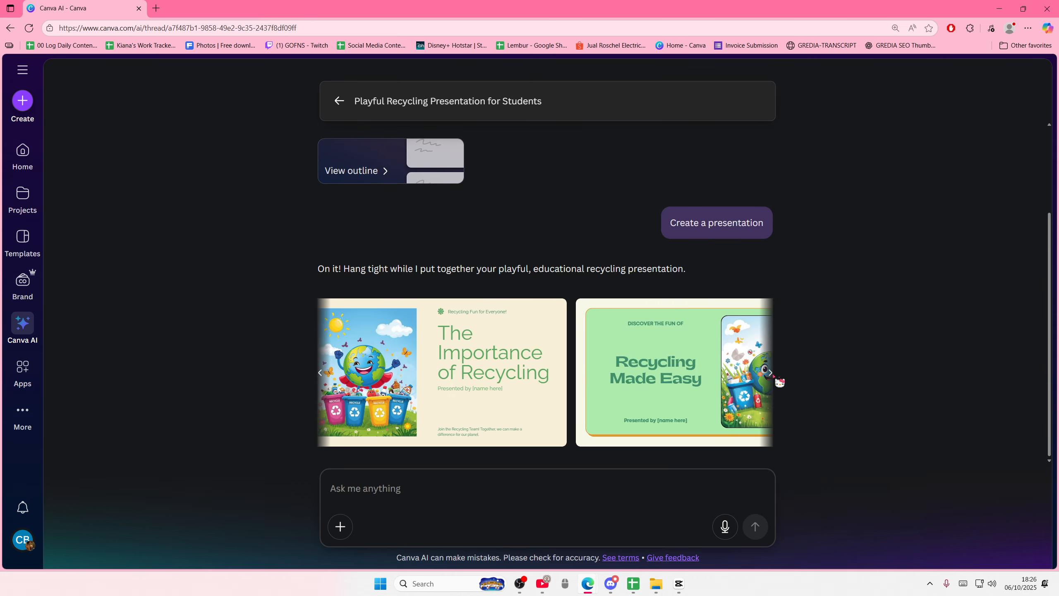
{"action": "left_click", "coordinate": [778, 380]}
{"action": "left_click", "coordinate": [700, 380]}
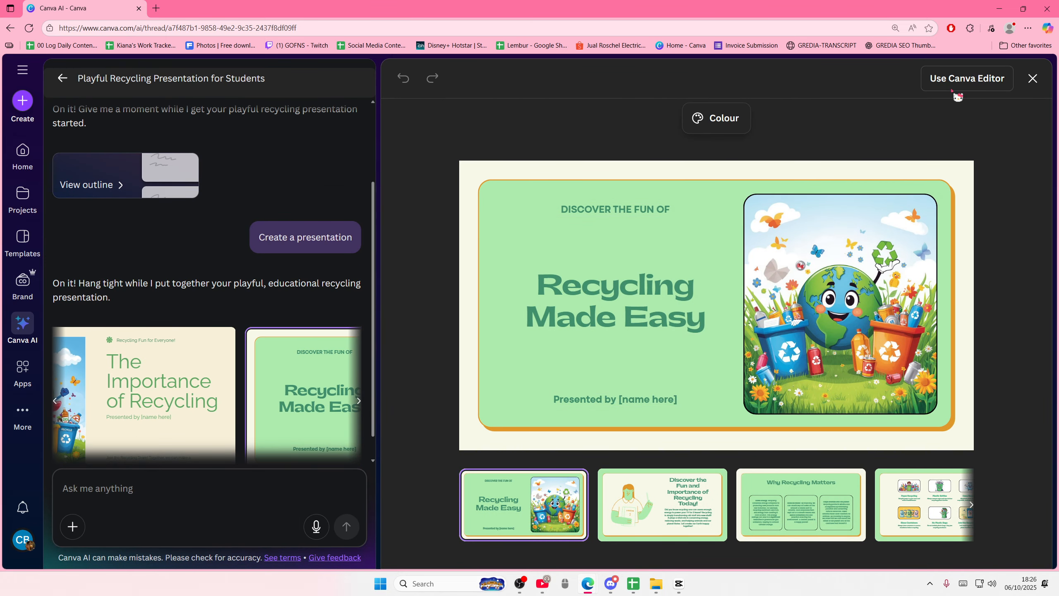
{"action": "left_click", "coordinate": [971, 78]}
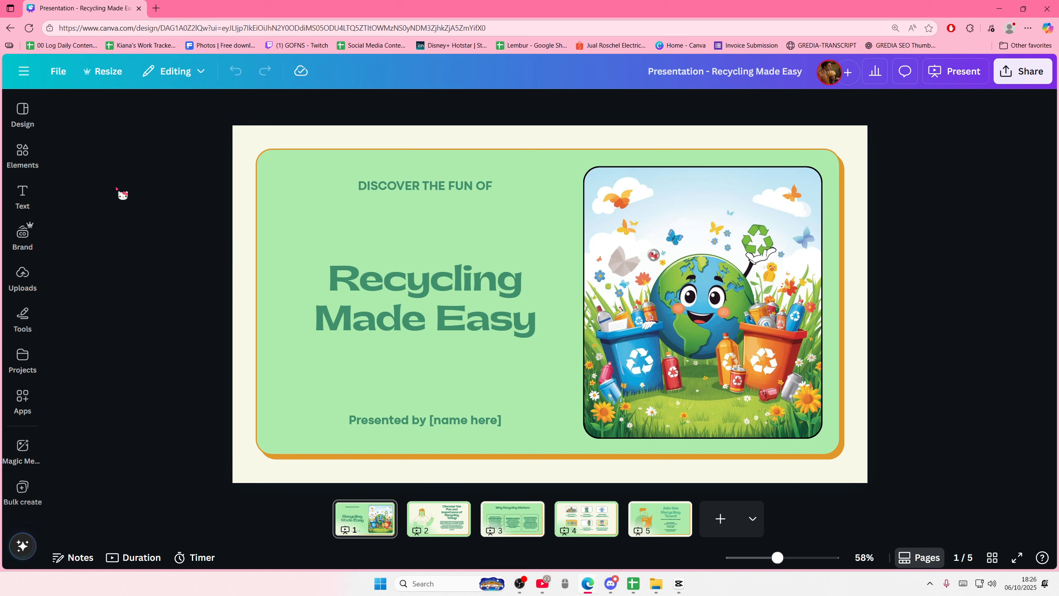
- Open the presentation's design styles and find the colour and font combinations
{"action": "left_click", "coordinate": [37, 113]}
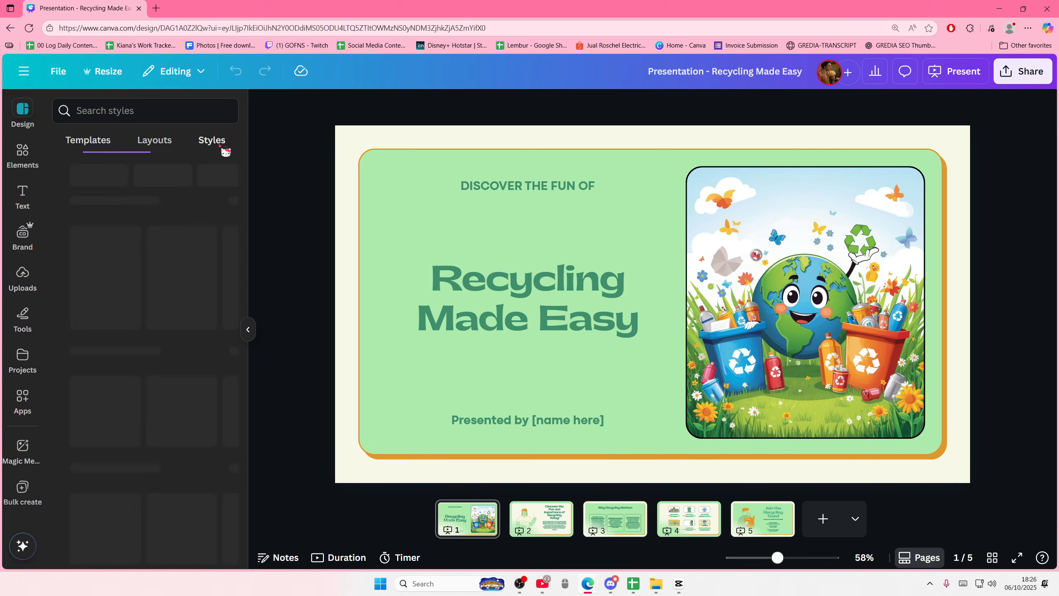
{"action": "left_click", "coordinate": [220, 146]}
{"action": "scroll", "coordinate": [168, 317], "scroll_direction": "down", "scroll_amount": 5}
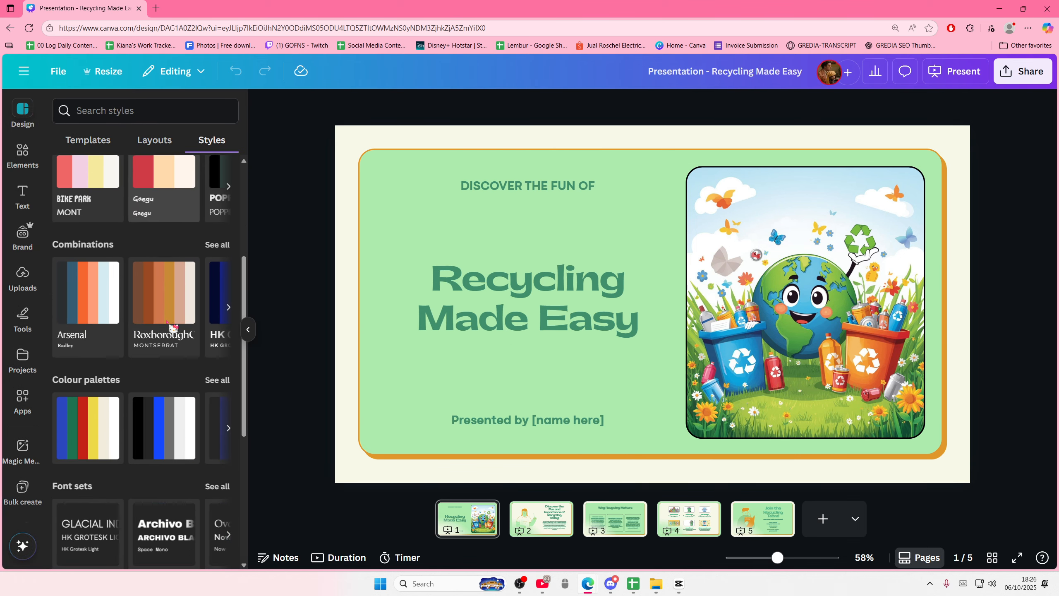
- Try the brown RoxboroughCF and Montserrat combination and the blue Archivo Black combination on the first page
{"action": "left_click", "coordinate": [177, 315]}
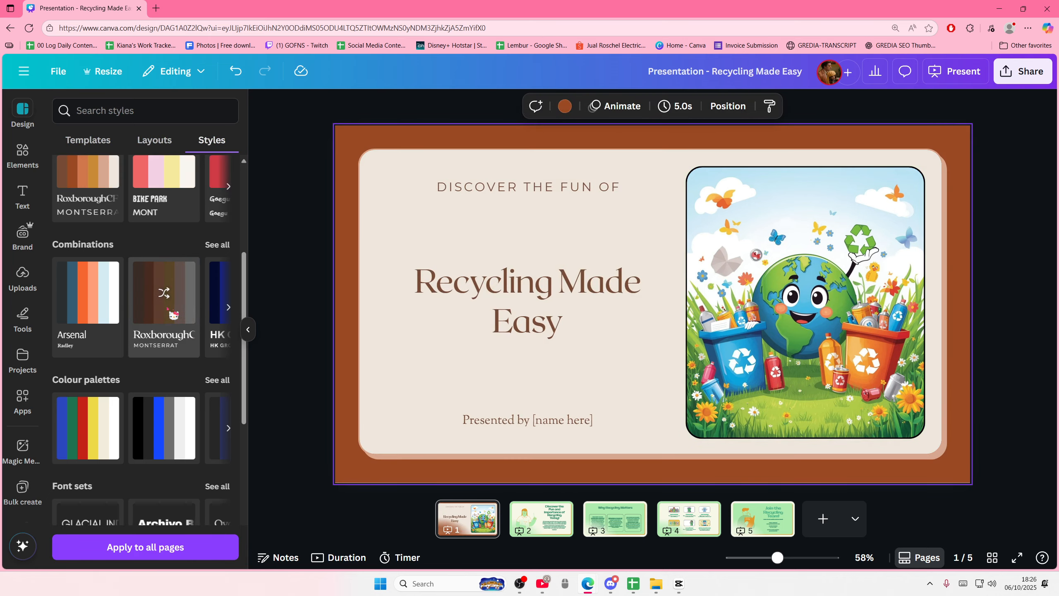
{"action": "left_click", "coordinate": [228, 307]}
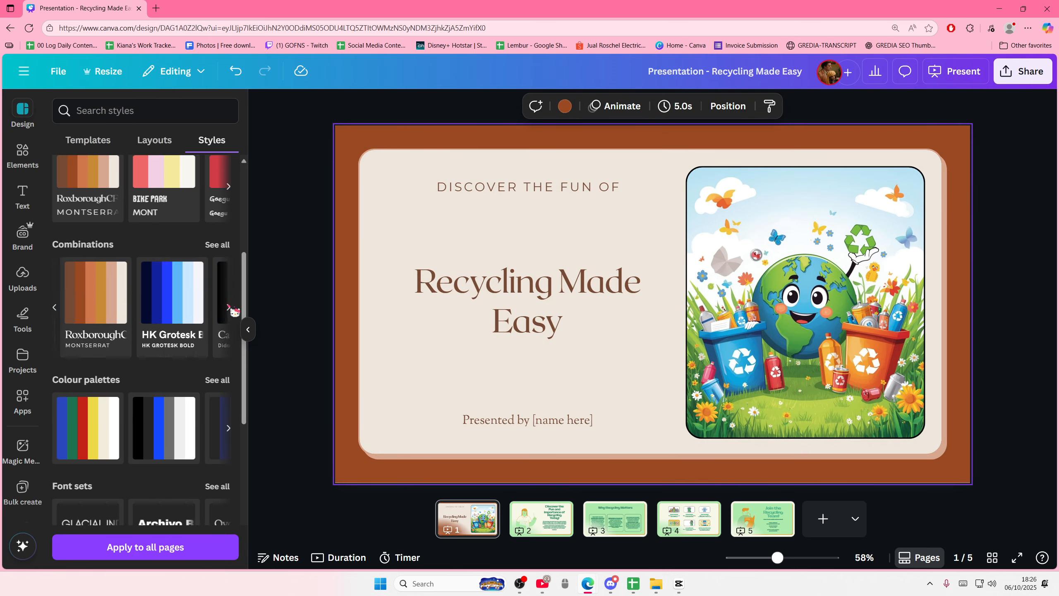
{"action": "left_click", "coordinate": [228, 307]}
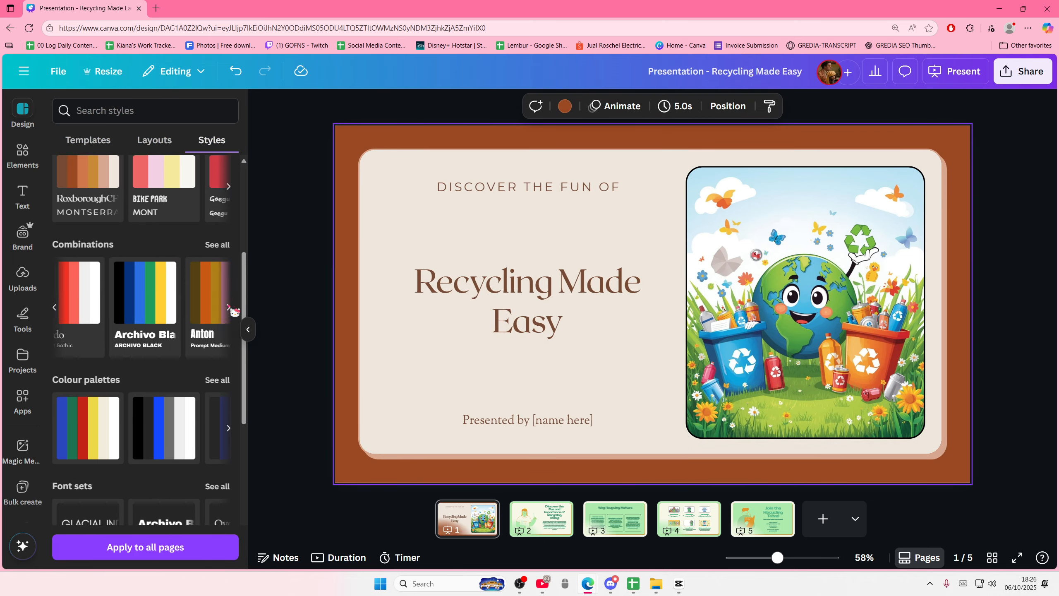
{"action": "left_click", "coordinate": [116, 318]}
- Apply the Horizon and Poppins Bold style combination to the first page and look over the remaining style sections
{"action": "scroll", "coordinate": [223, 319], "scroll_direction": "up", "scroll_amount": 1}
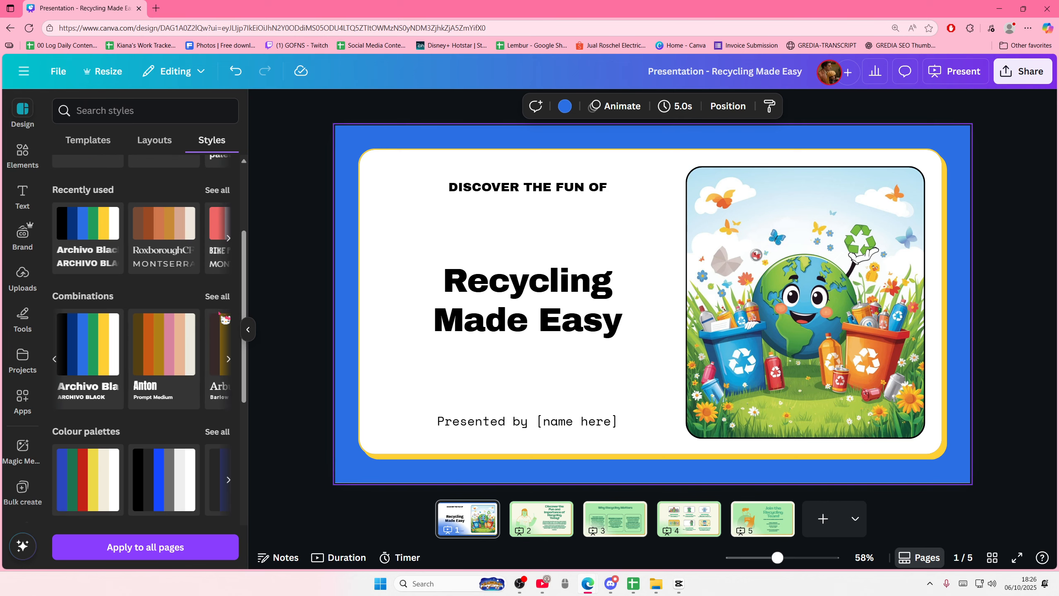
{"action": "left_click", "coordinate": [229, 359]}
{"action": "left_click", "coordinate": [184, 365]}
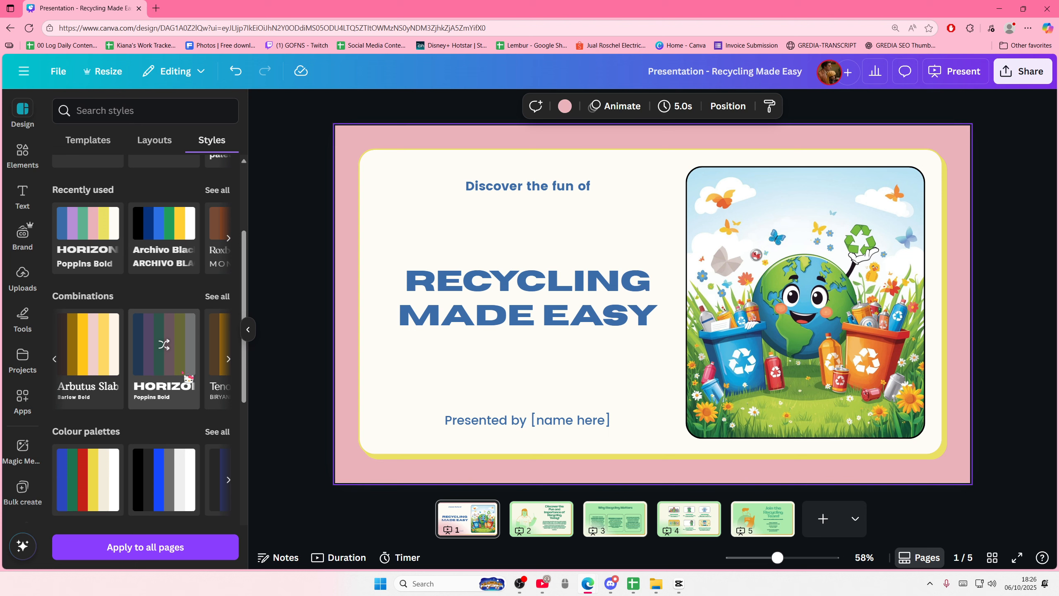
{"action": "scroll", "coordinate": [188, 378], "scroll_direction": "down", "scroll_amount": 6}
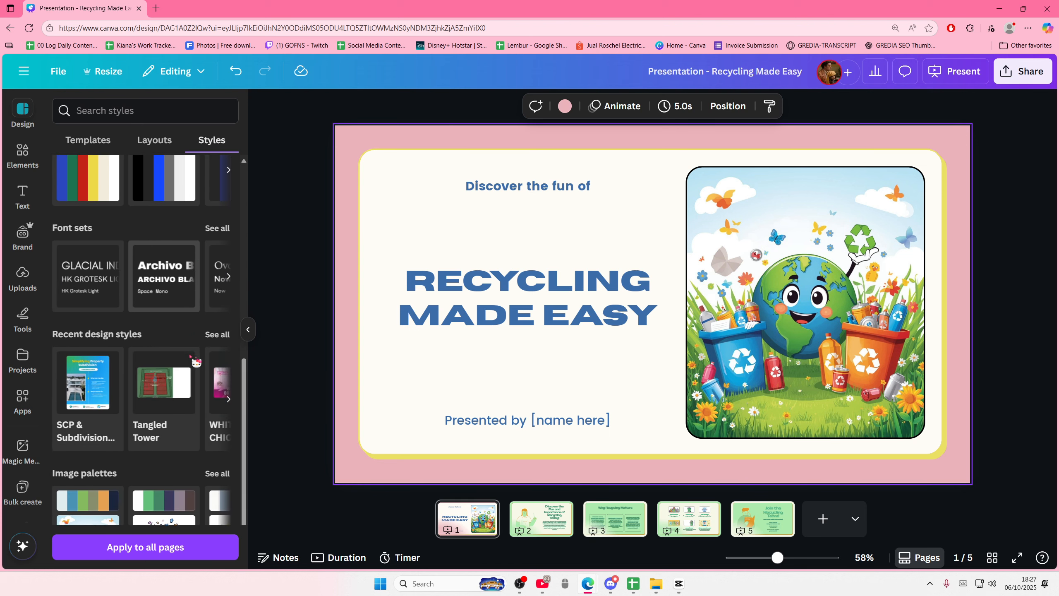
{"action": "scroll", "coordinate": [221, 342], "scroll_direction": "down", "scroll_amount": 2}
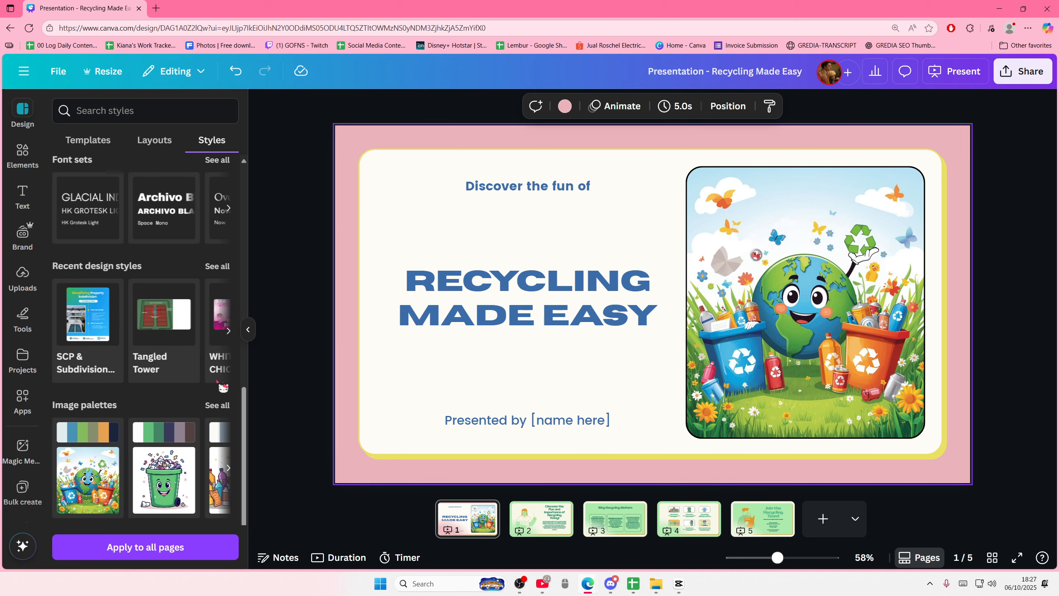
- Browse the image palettes and try the light-blue and navy palette of the smiling blue jar picture on the first page
{"action": "left_click", "coordinate": [229, 468]}
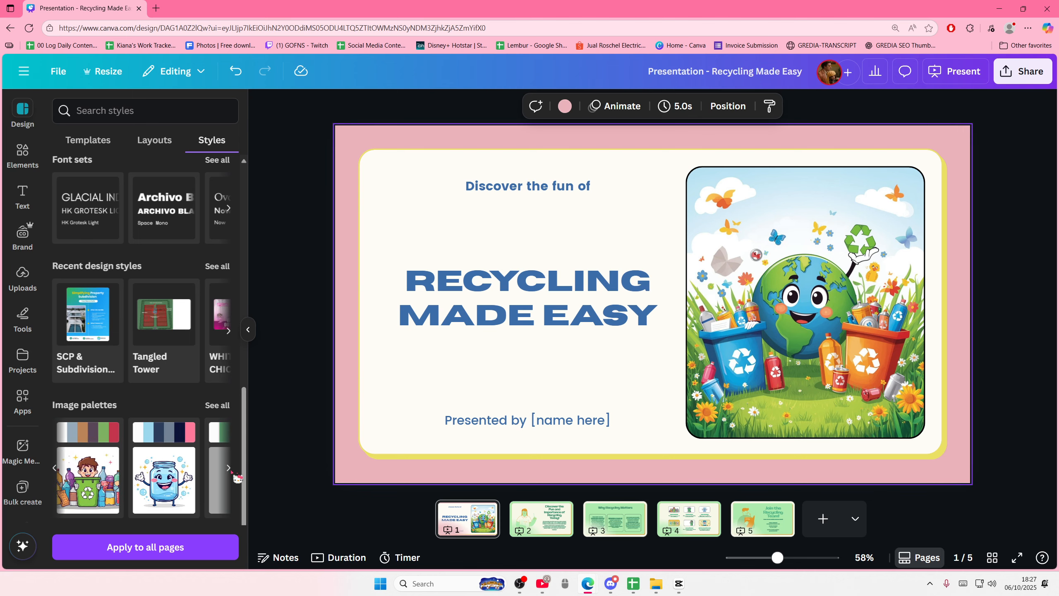
{"action": "left_click", "coordinate": [232, 470]}
{"action": "left_click", "coordinate": [229, 468]}
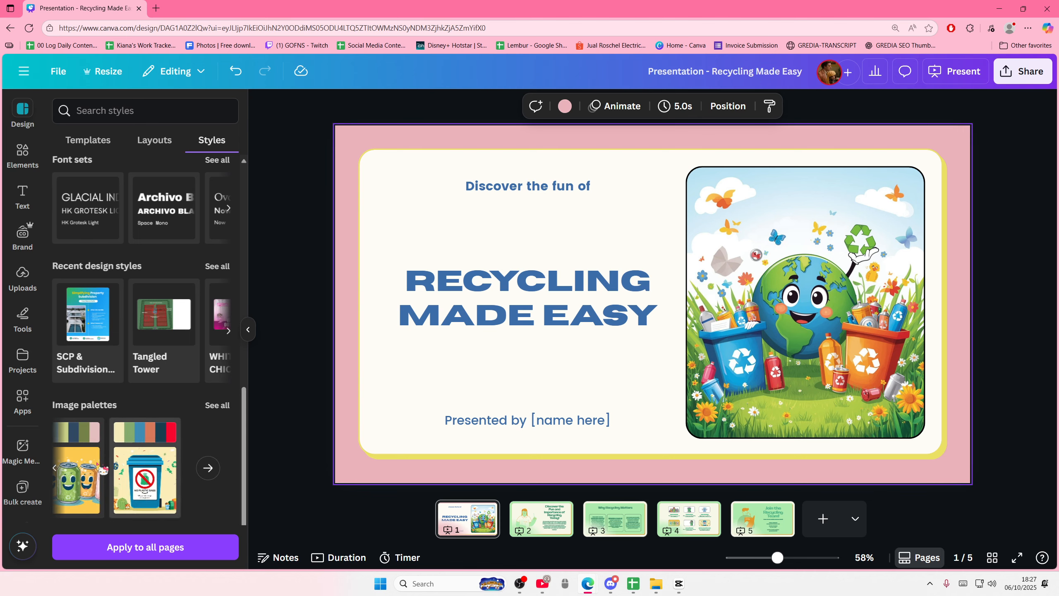
{"action": "left_click", "coordinate": [55, 467]}
{"action": "left_click", "coordinate": [79, 475]}
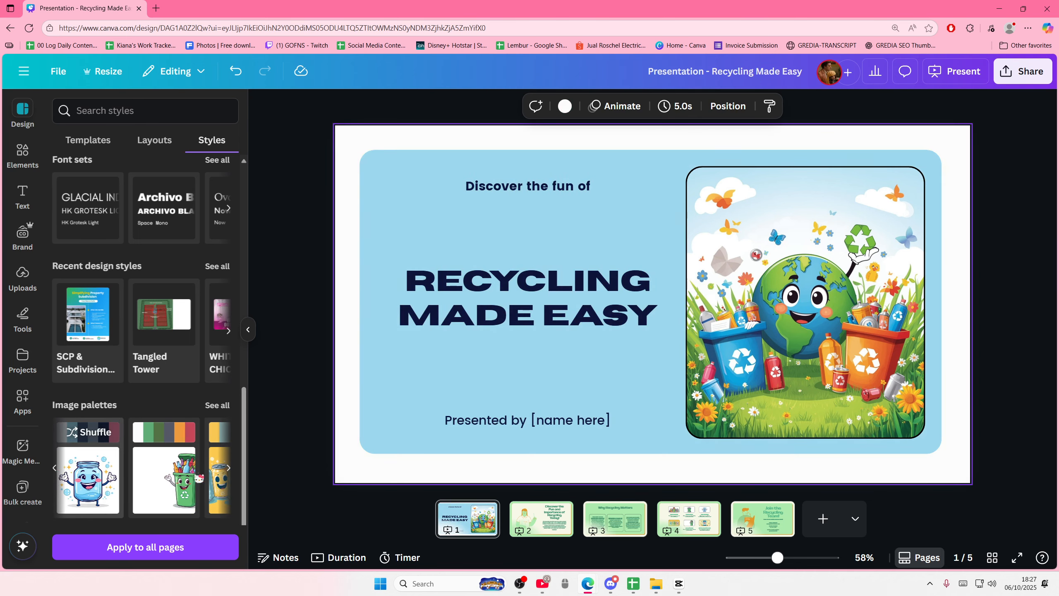
- Compare the second page's style with the first page, and apply the first page's blue jar palette to all pages
{"action": "left_click", "coordinate": [541, 517]}
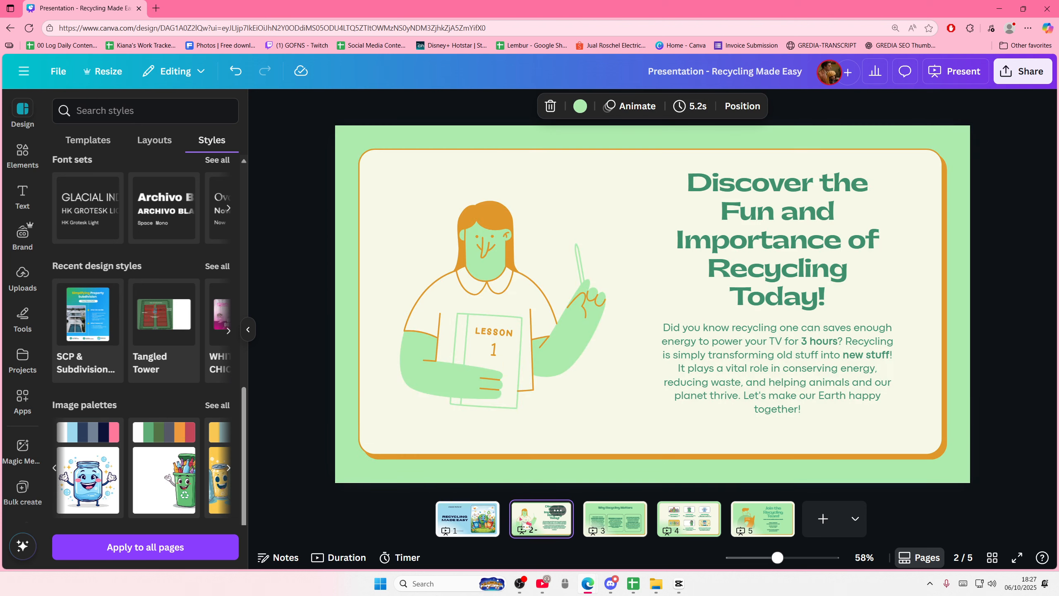
{"action": "left_click", "coordinate": [459, 530]}
{"action": "left_click", "coordinate": [142, 546]}
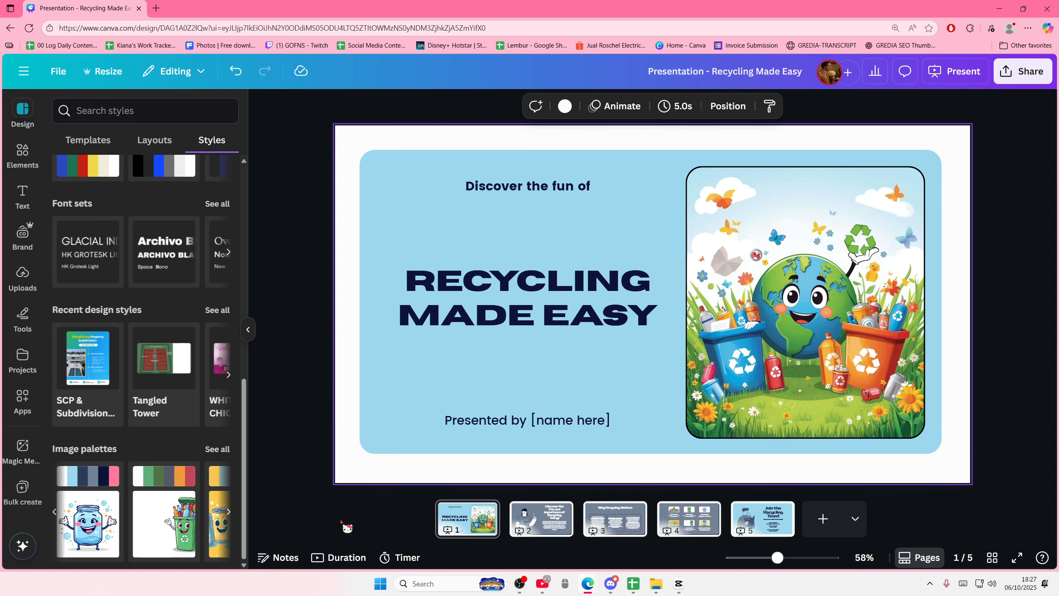
- Look through pages 2 to 5 to examine how the blue image palette is applied to them
{"action": "left_click", "coordinate": [539, 532]}
{"action": "left_click", "coordinate": [623, 526]}
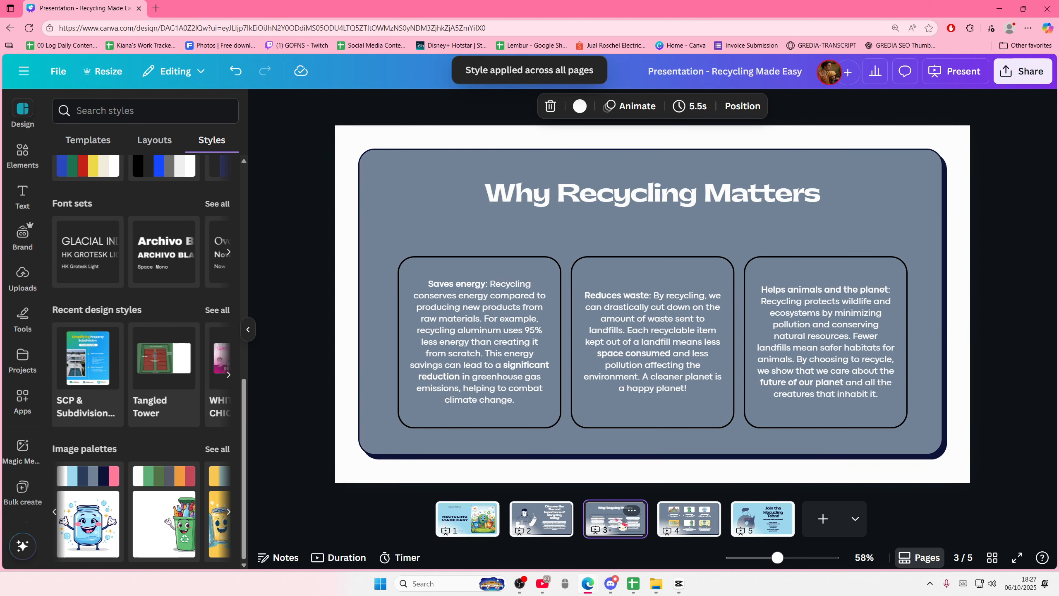
{"action": "left_click", "coordinate": [721, 526]}
{"action": "left_click", "coordinate": [763, 517]}
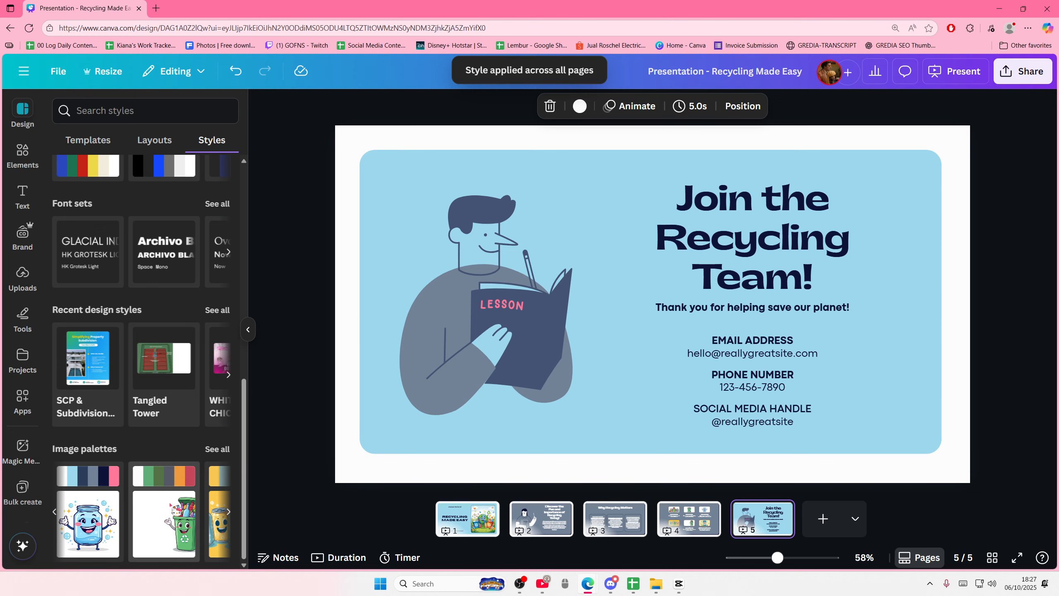
- Try the image palette of the green recycling bin picture on the last page and on the first page
{"action": "left_click", "coordinate": [164, 475]}
{"action": "left_click", "coordinate": [467, 517]}
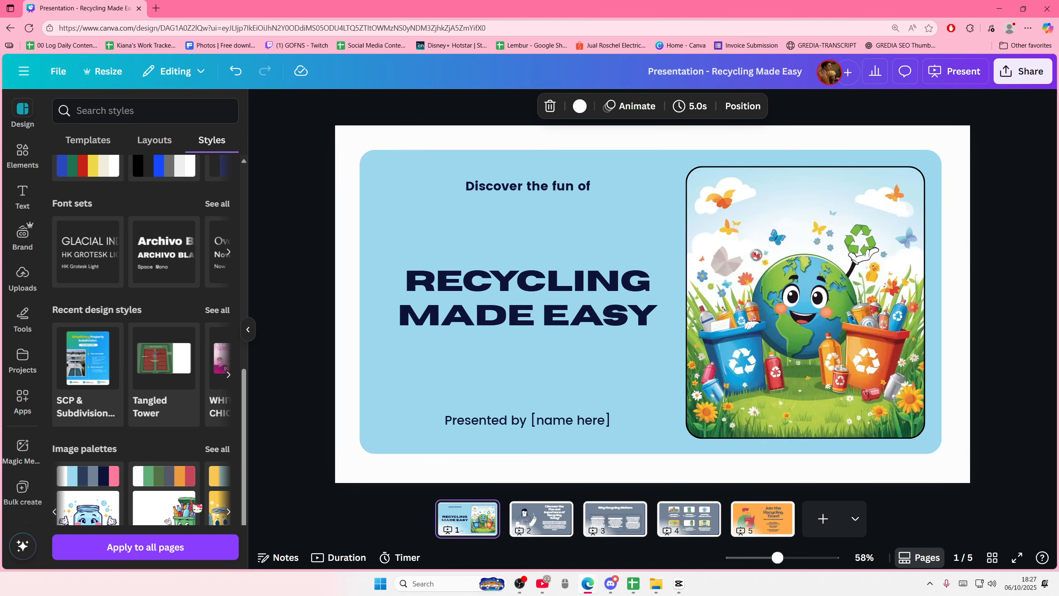
{"action": "left_click", "coordinate": [163, 476]}
- Apply the blue, green, red, yellow and cream colour palette to the first page and extend it to all pages
{"action": "scroll", "coordinate": [177, 484], "scroll_direction": "up", "scroll_amount": 5}
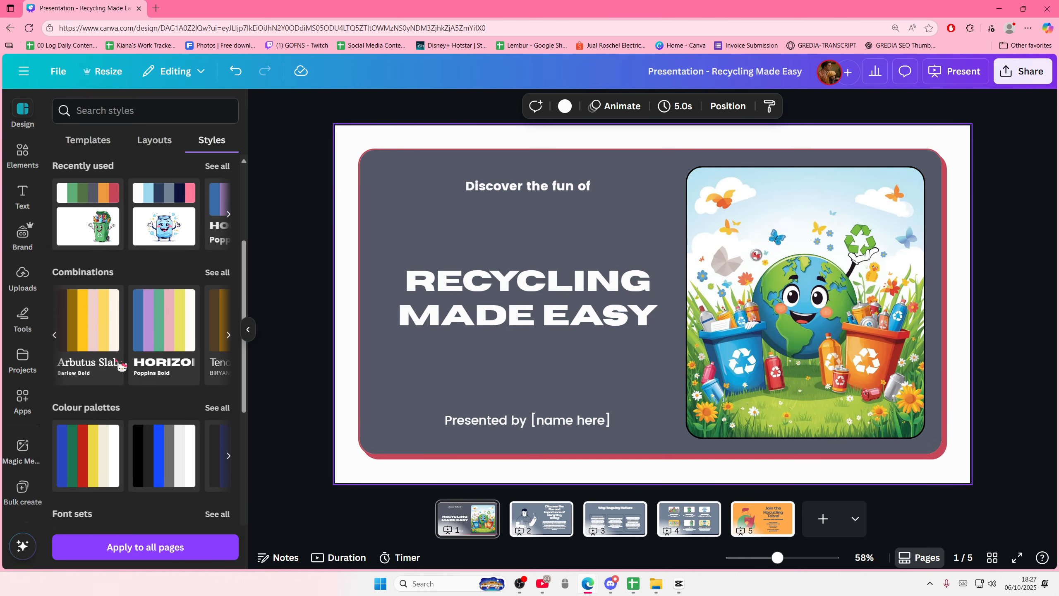
{"action": "scroll", "coordinate": [91, 334], "scroll_direction": "up", "scroll_amount": 2}
{"action": "left_click", "coordinate": [54, 387]}
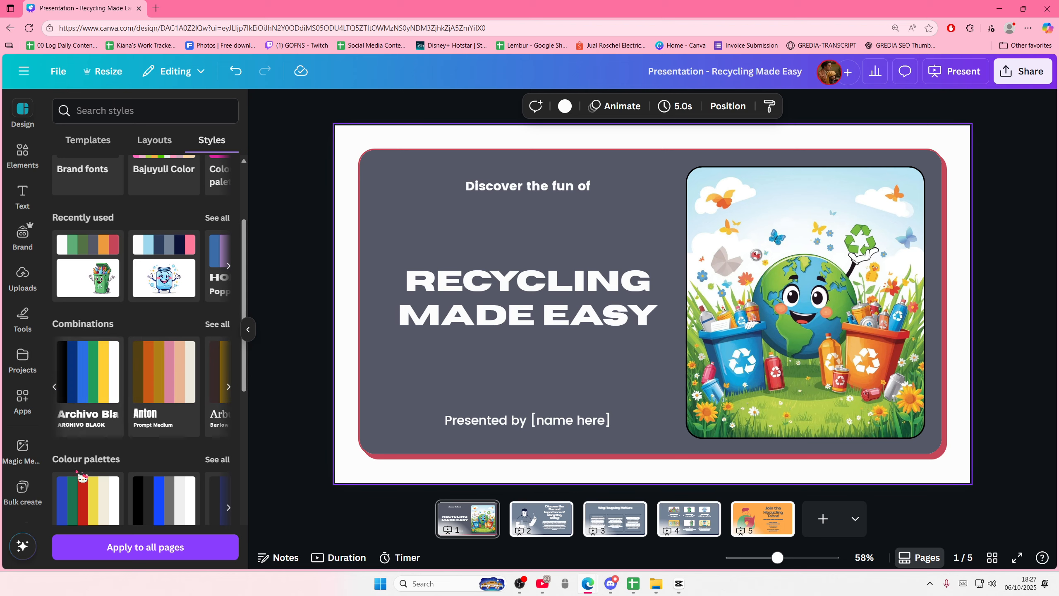
{"action": "left_click", "coordinate": [107, 480]}
{"action": "scroll", "coordinate": [96, 459], "scroll_direction": "down", "scroll_amount": 1}
{"action": "left_click", "coordinate": [142, 547]}
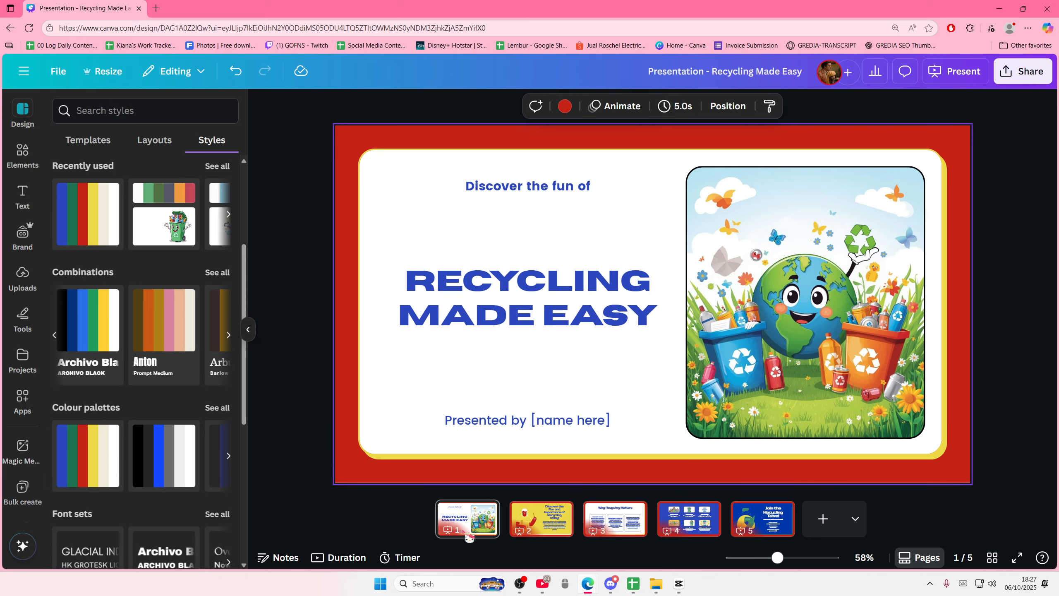
- Check the new colours on pages 2, 3 and 4 and return to the first page
{"action": "left_click", "coordinate": [557, 532]}
{"action": "left_click", "coordinate": [617, 517]}
{"action": "left_click", "coordinate": [688, 517]}
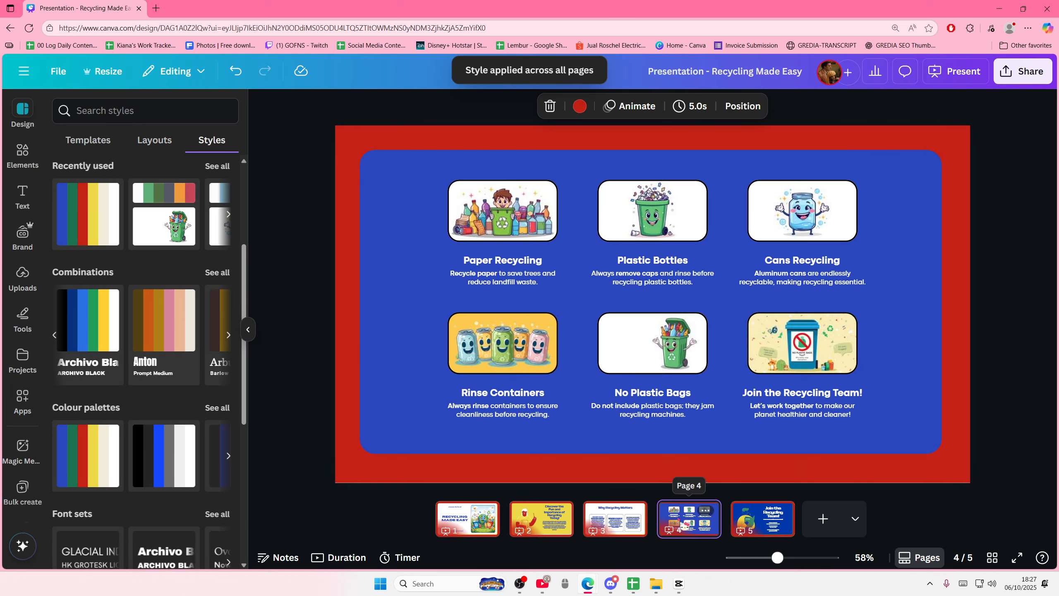
{"action": "left_click", "coordinate": [462, 527]}
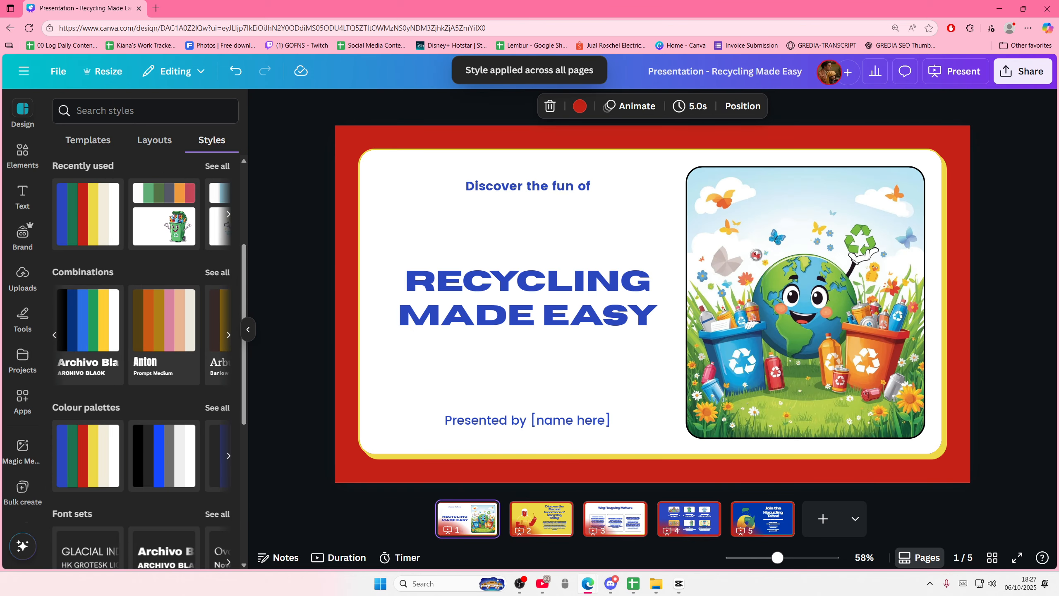